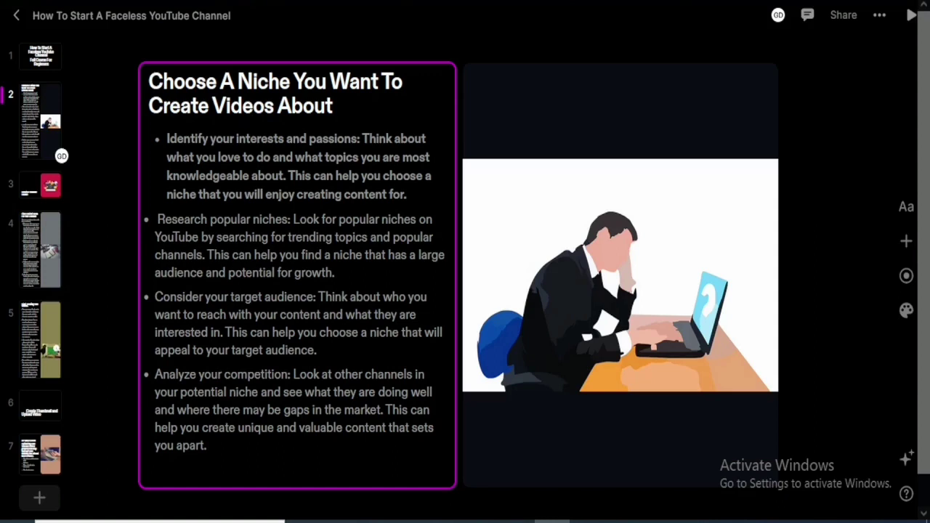
Switch to YouTube and start signing in
key("Down")
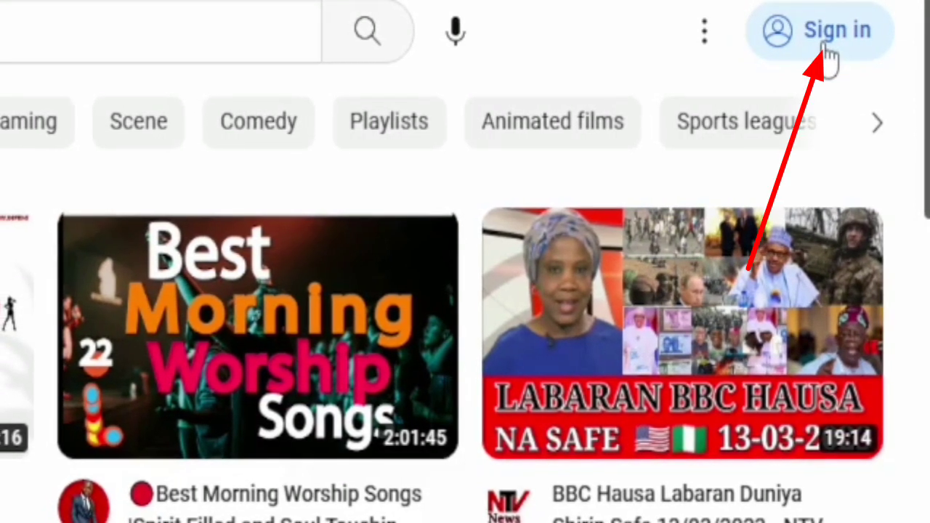
left_click(828, 45)
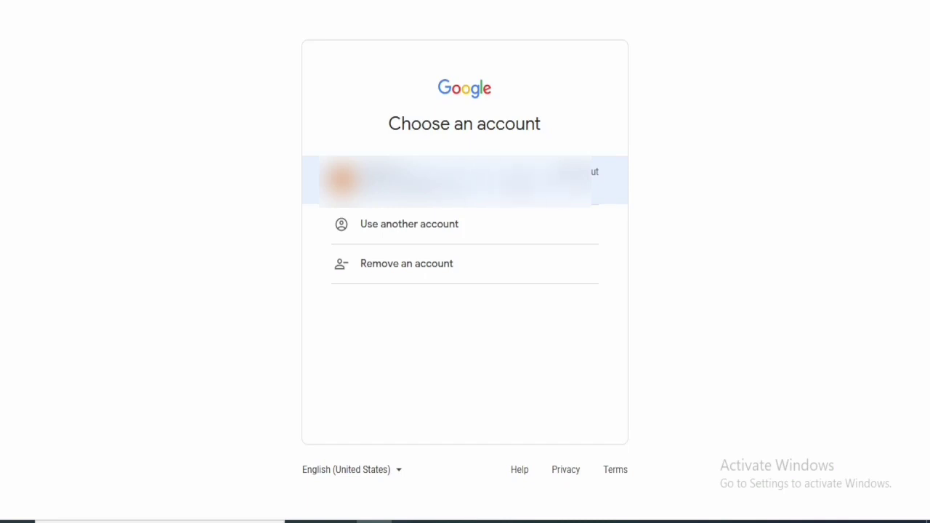
left_click(368, 229)
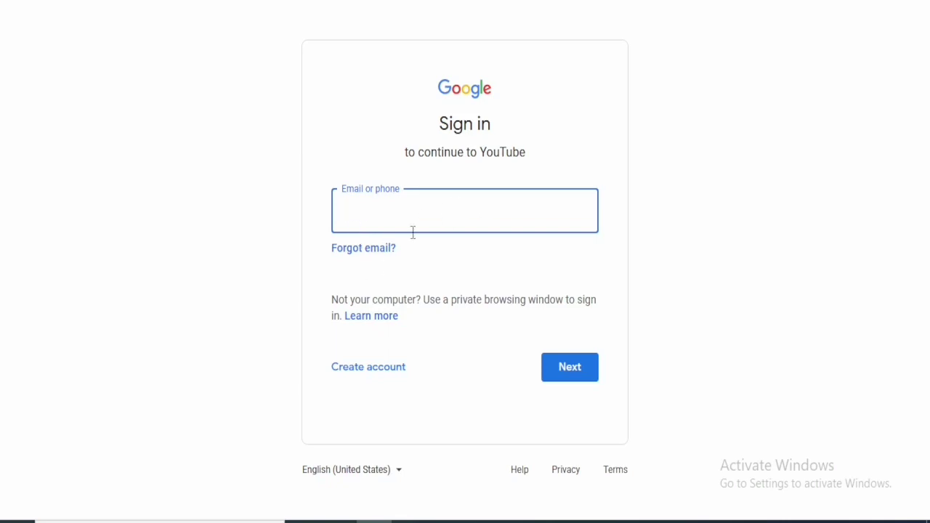
left_click(376, 381)
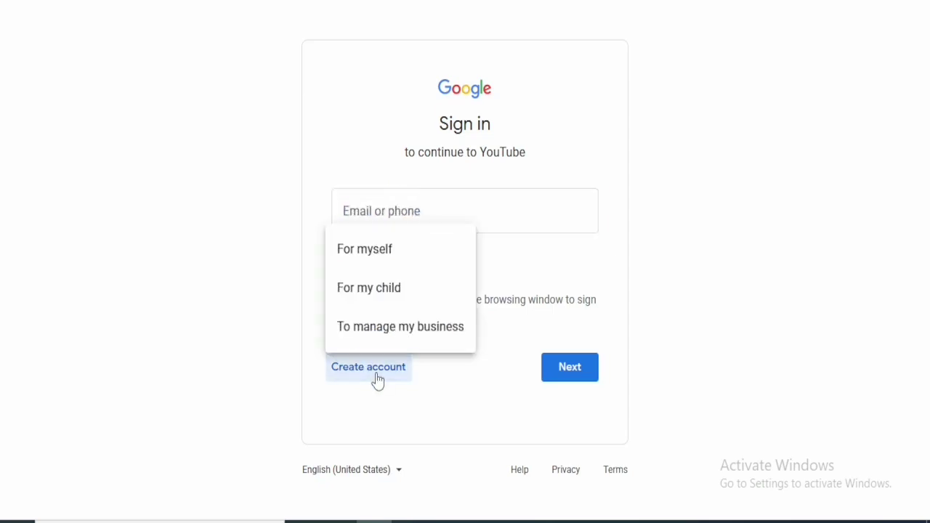
left_click(383, 331)
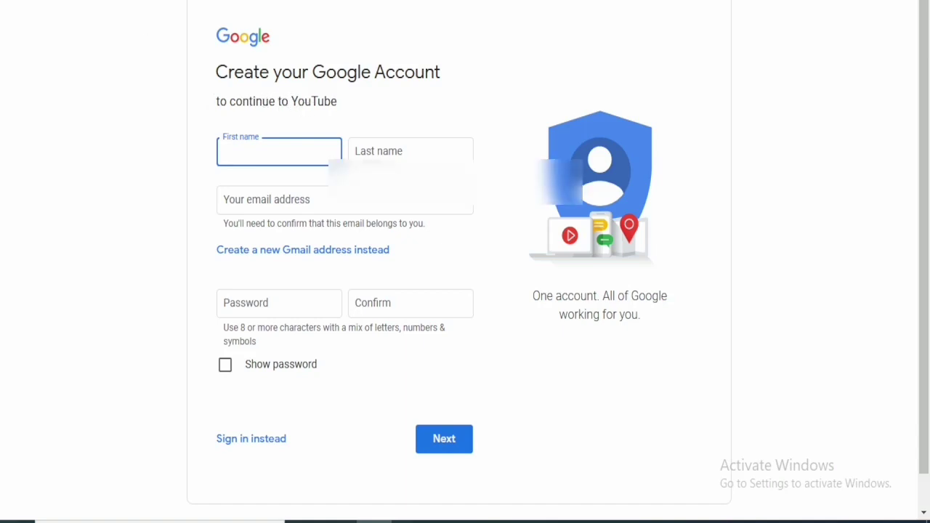
key("alt+Left")
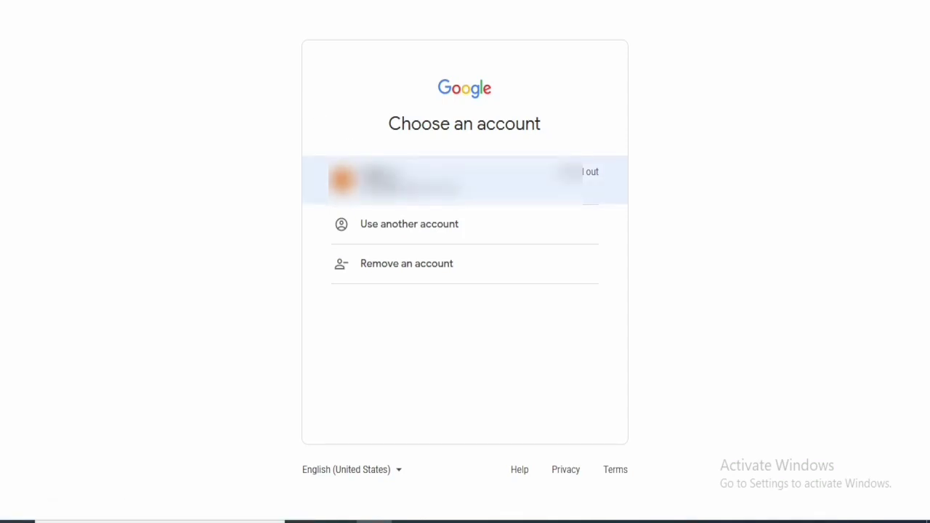
Sign in with the existing Google account by entering the account password
left_click(377, 183)
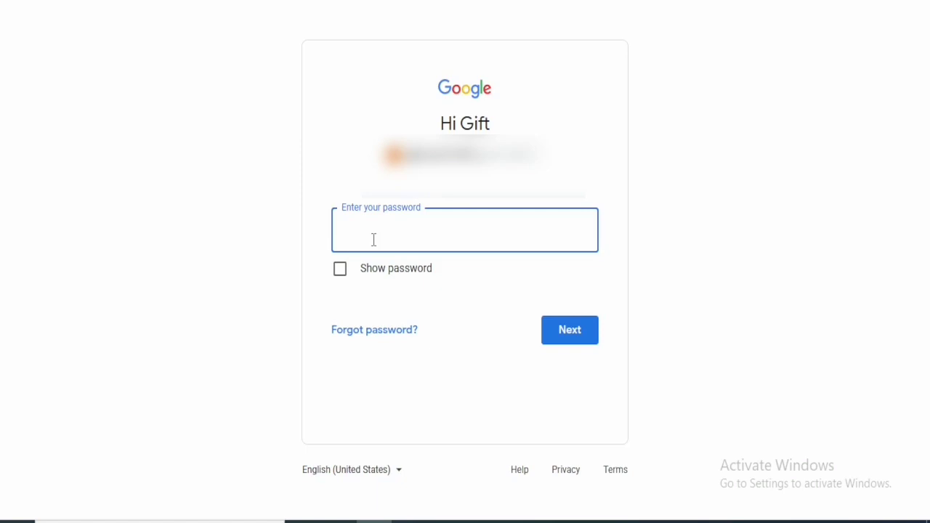
key("ctrl+v")
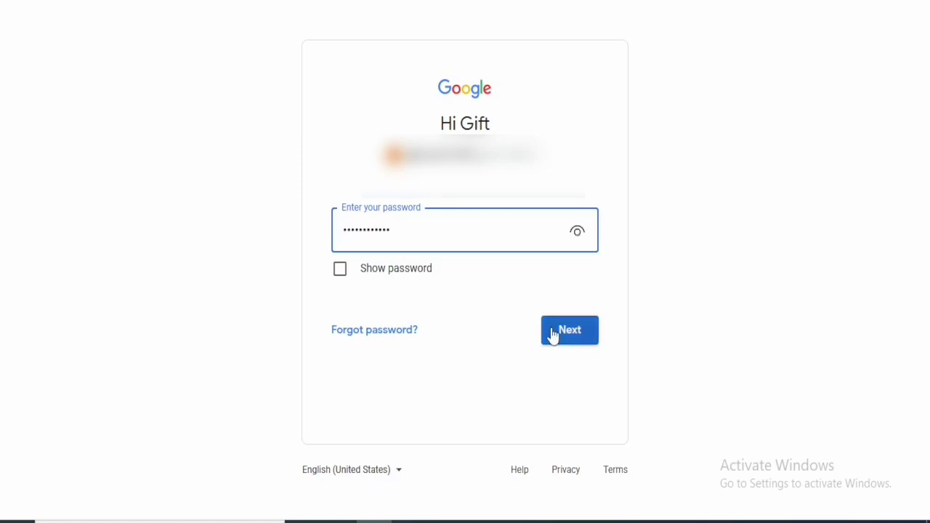
left_click(569, 331)
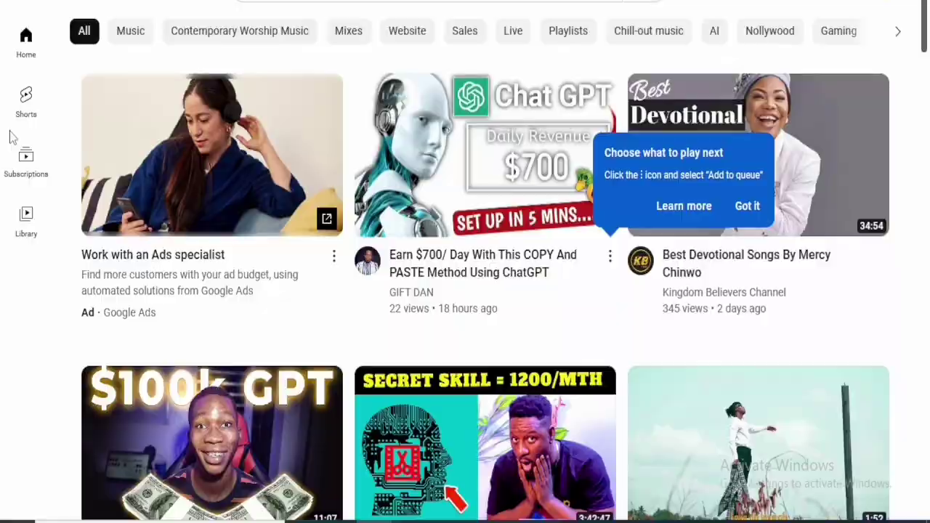
Open the YouTube account settings and go to the page for adding or managing channels
left_click(26, 2)
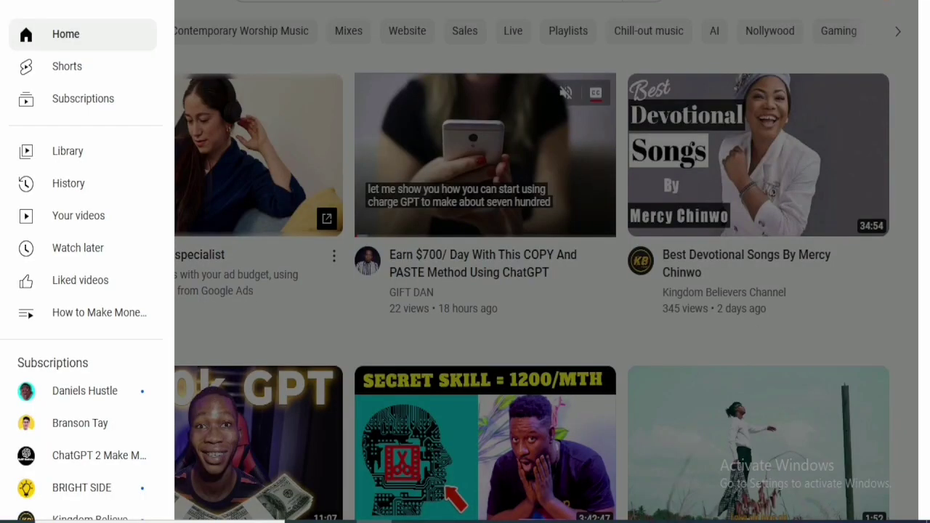
scroll(109, 372, "down", 10)
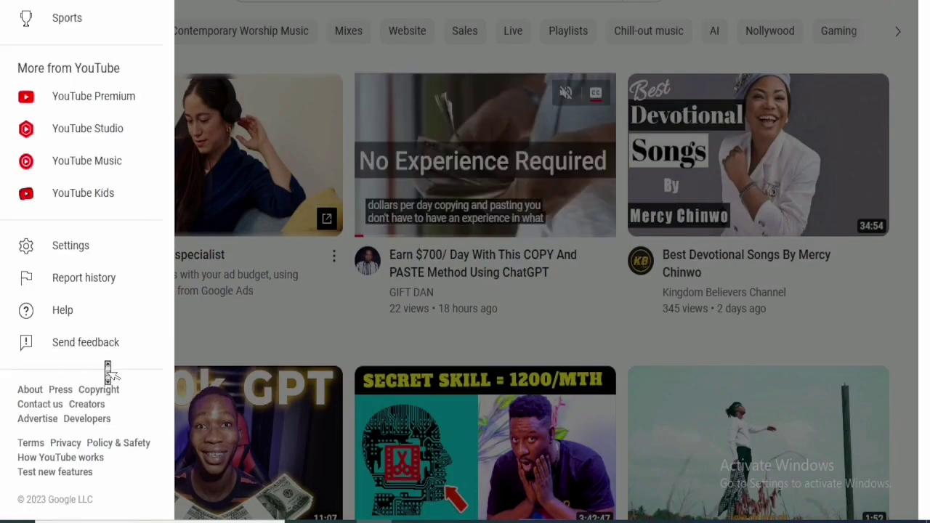
left_click(80, 263)
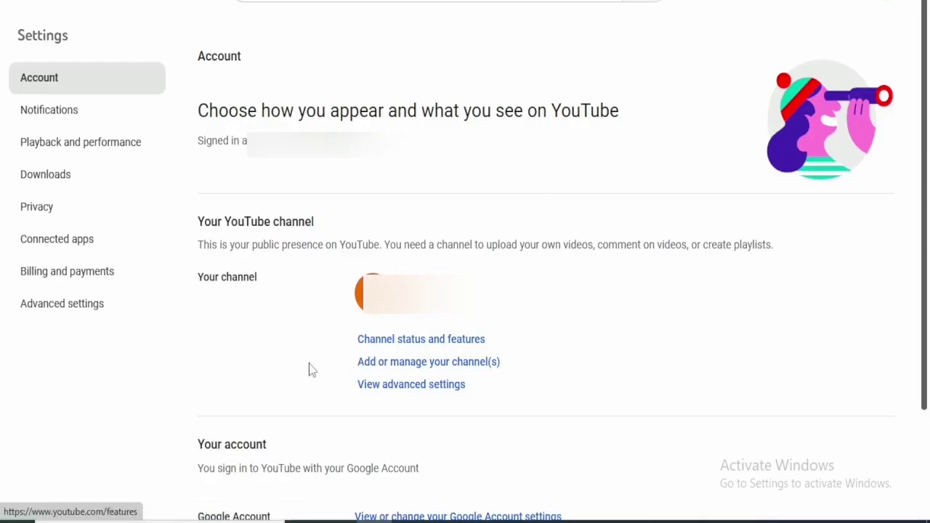
left_click(382, 369)
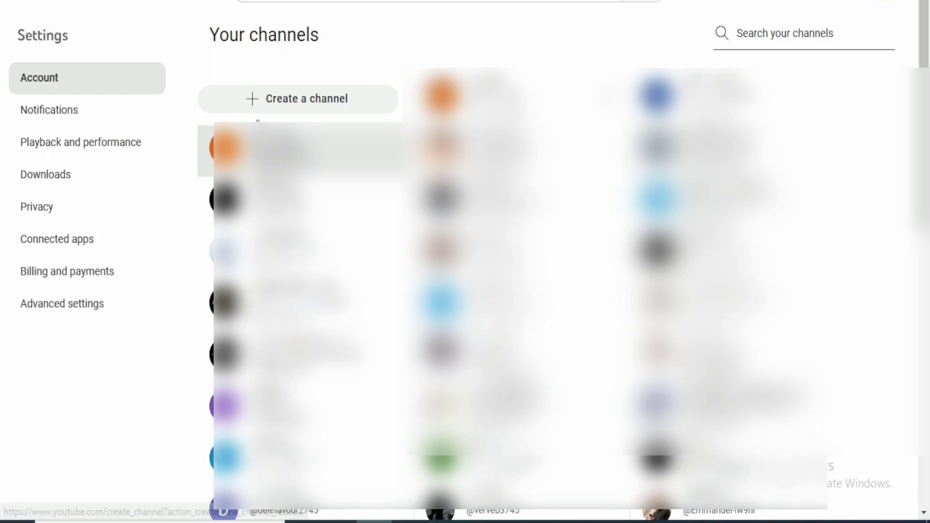
Create a new channel named "Motivation Hub", acknowledging that it creates a new Google Account with its own settings
left_click(275, 102)
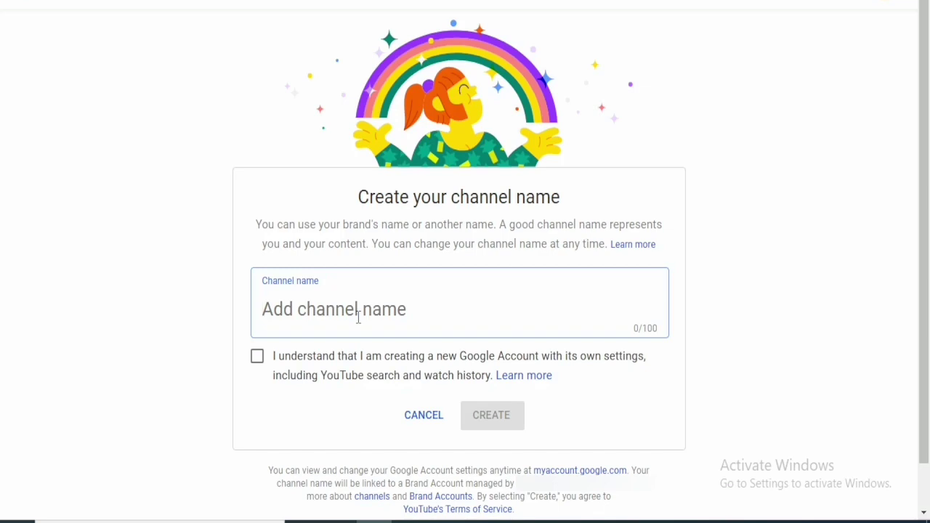
type("Motivation Hub")
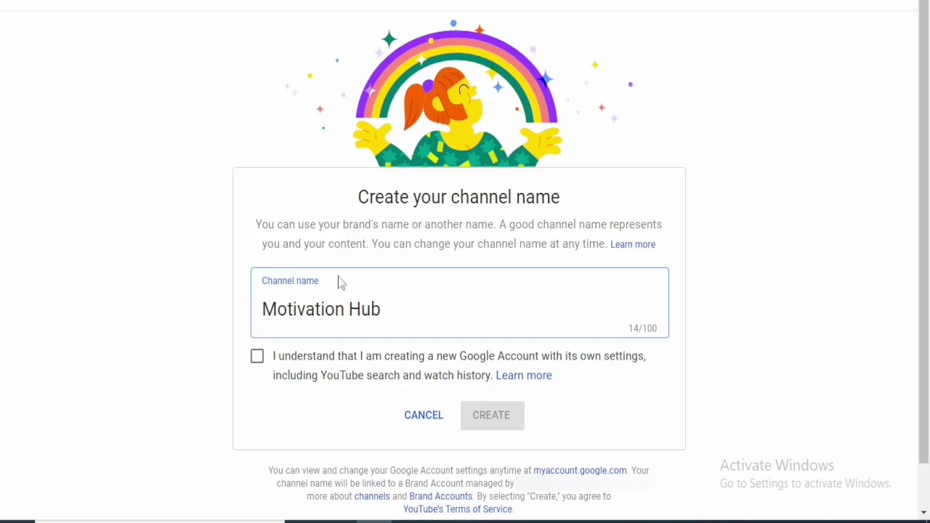
left_click(259, 367)
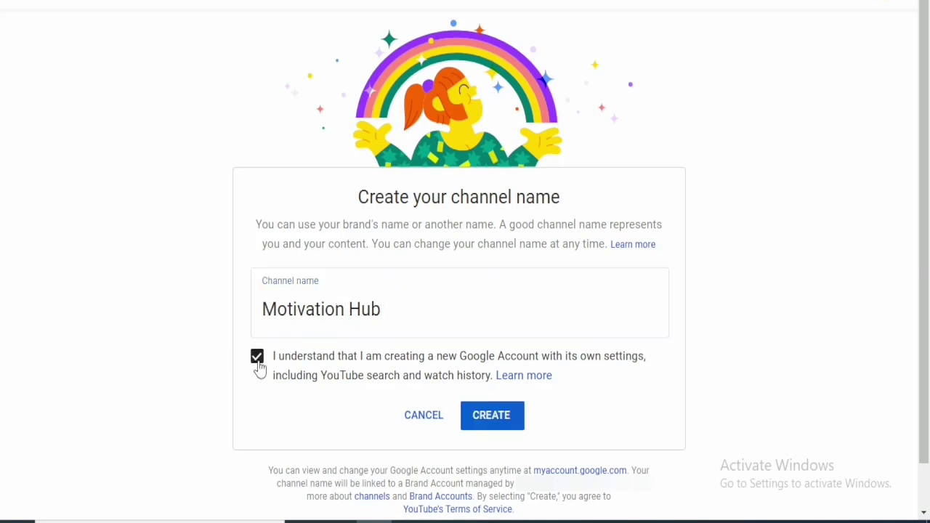
left_click(491, 415)
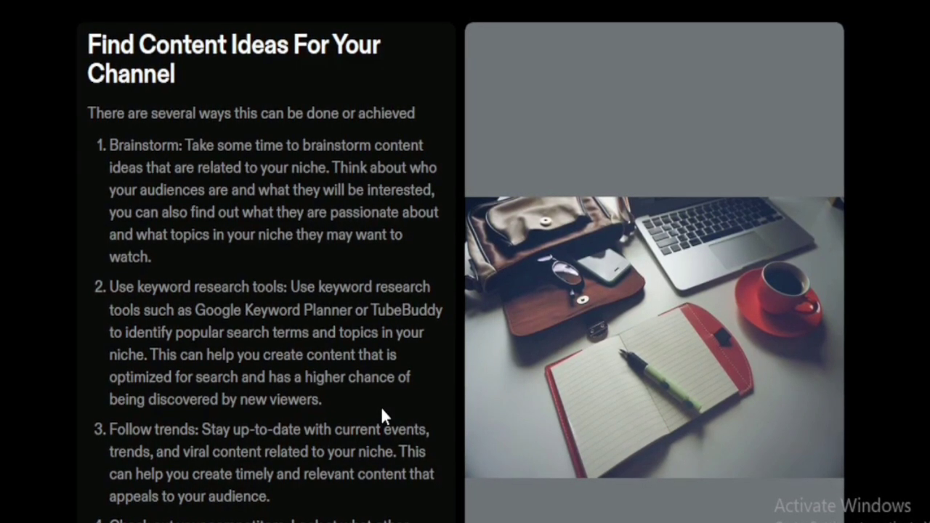
scroll(381, 407, "down", 2)
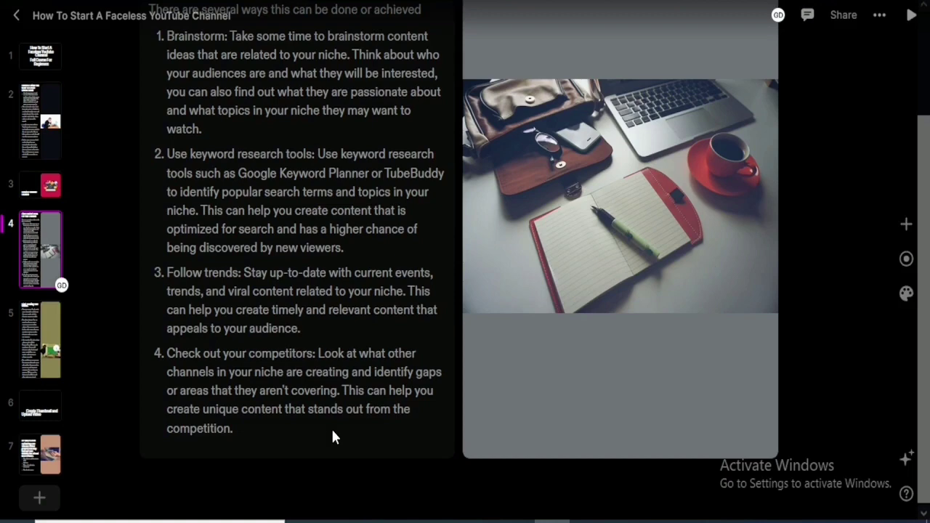
scroll(164, 88, "down", 5)
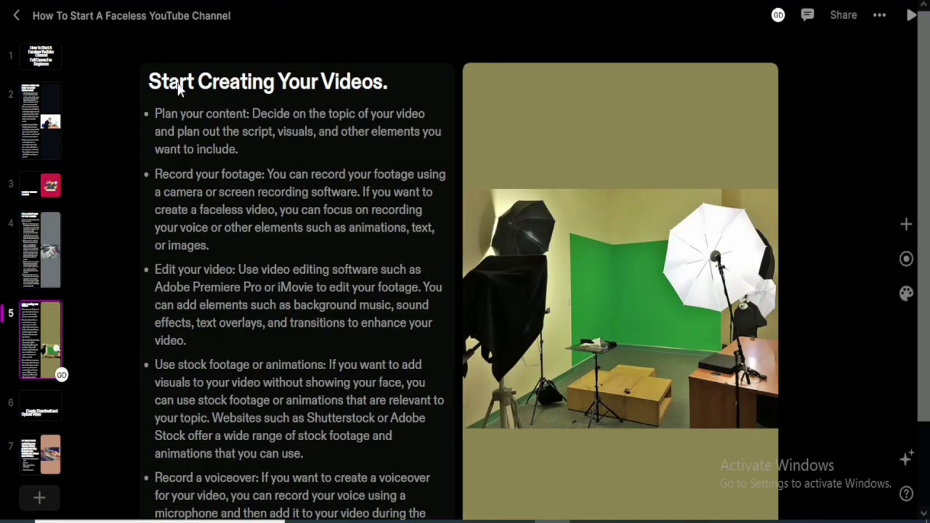
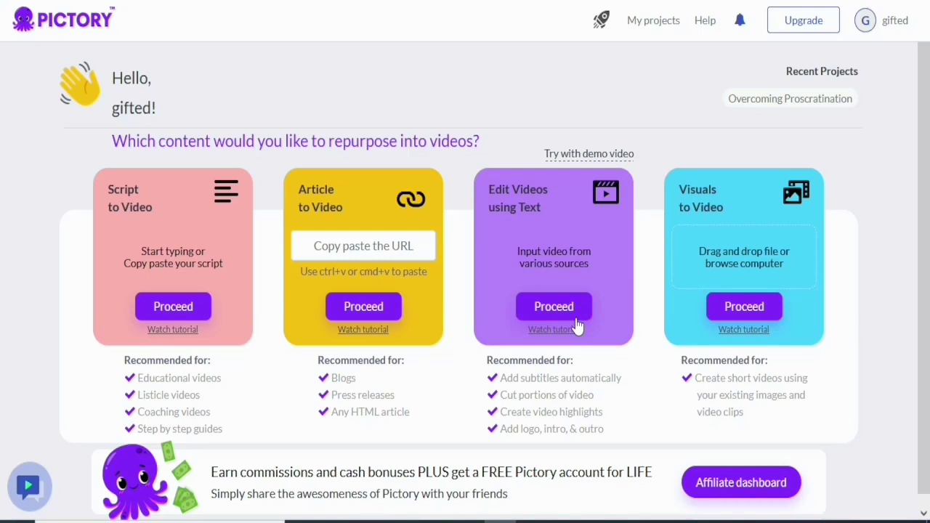
Start a Script to Video project in Pictory and copy the script about overcoming laziness from Notepad
left_click(161, 297)
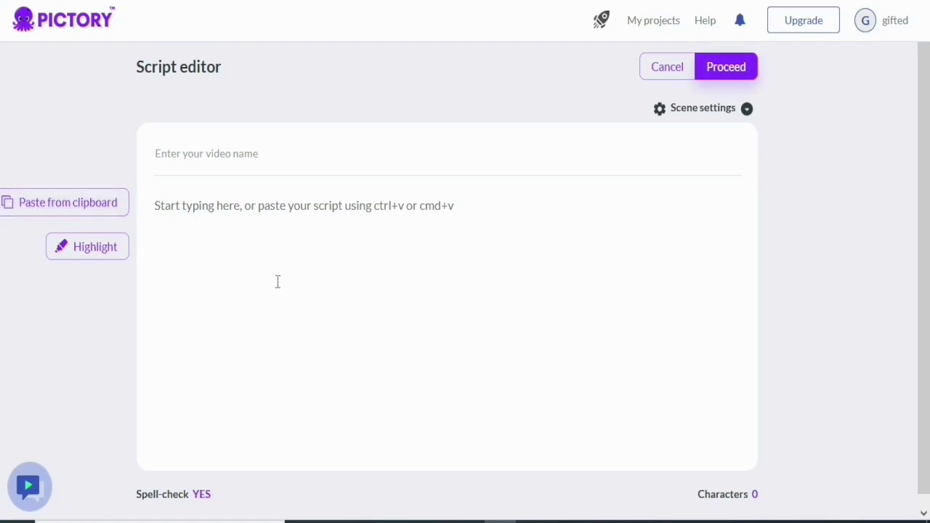
left_click(692, 521)
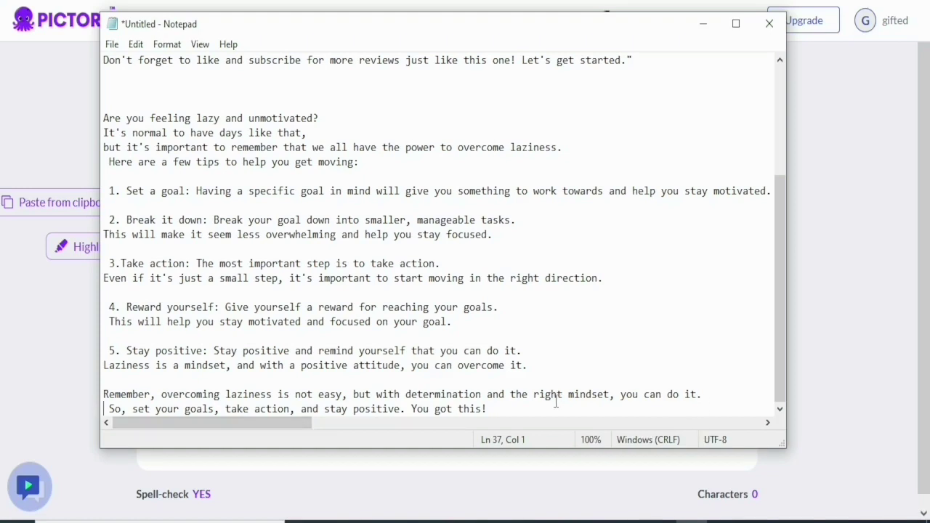
left_click_drag(515, 414, 128, 89)
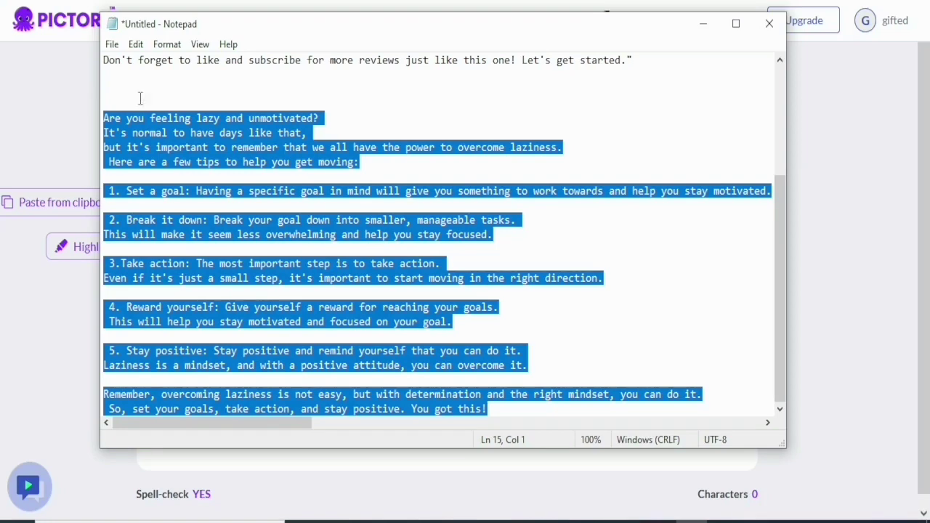
right_click(175, 141)
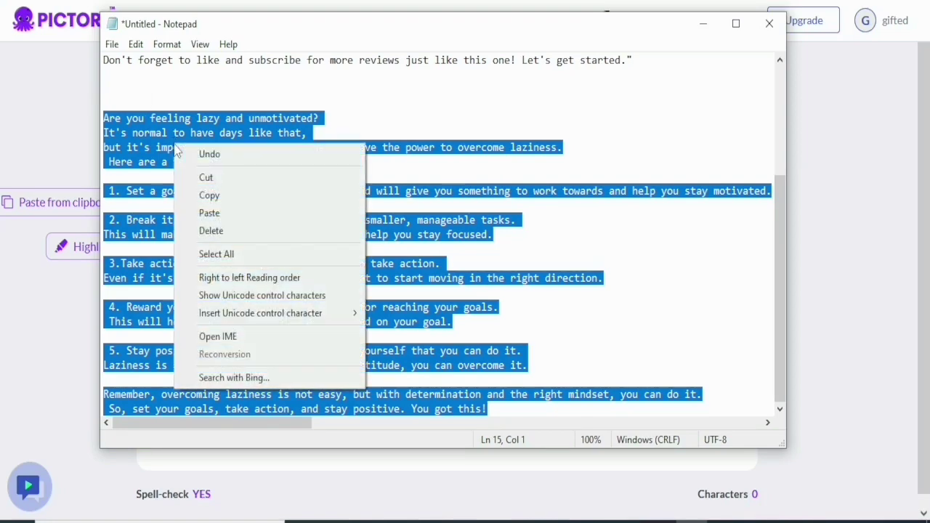
left_click(188, 195)
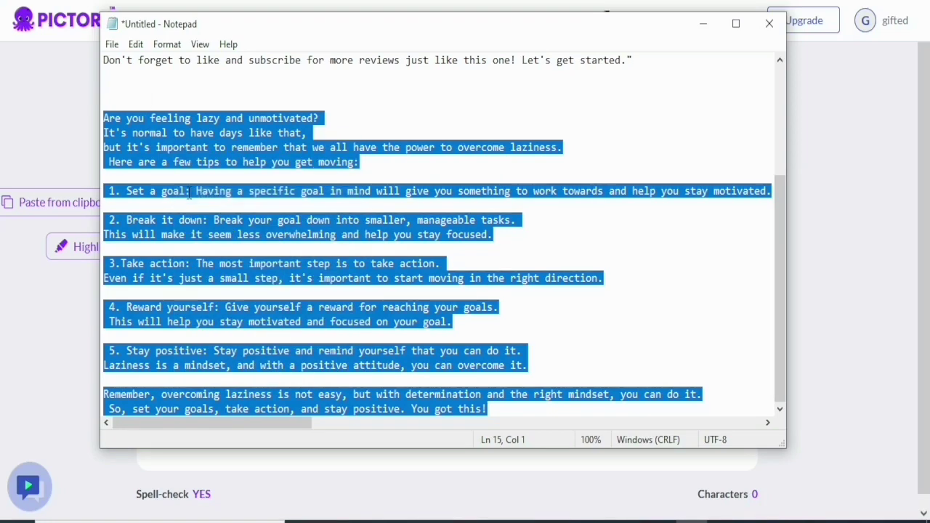
Return to Pictory and paste the copied script into the script editor
left_click(701, 25)
left_click(301, 270)
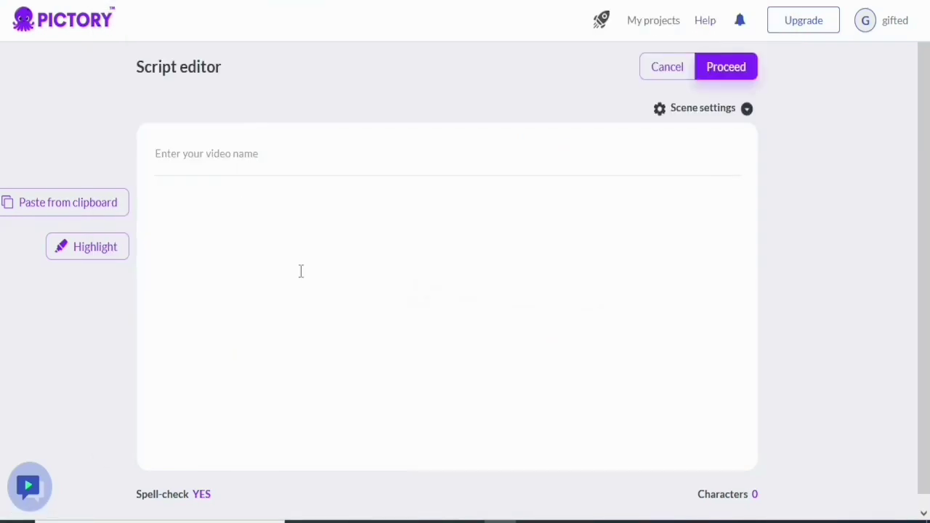
key("ctrl+v")
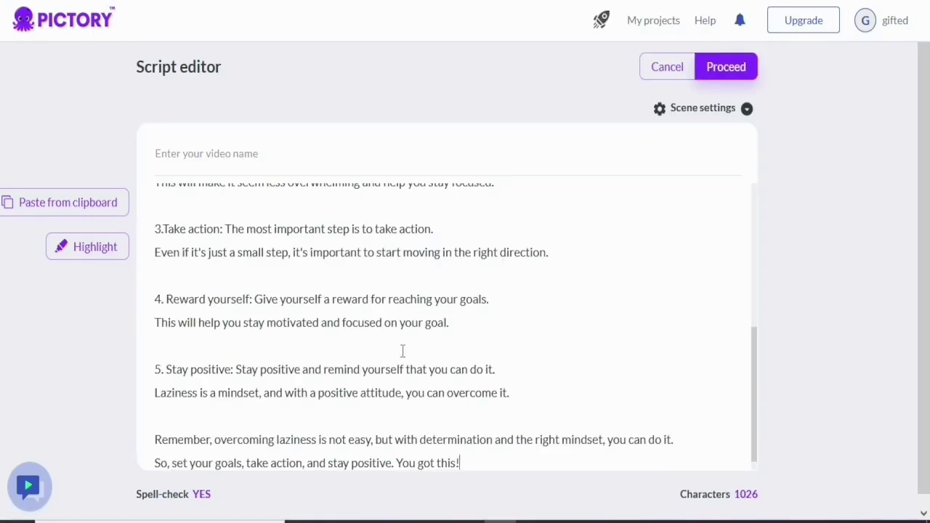
Name the video "Overcoming Laziness" and remove the blank lines above the script's first sentence
scroll(403, 351, "up", 4)
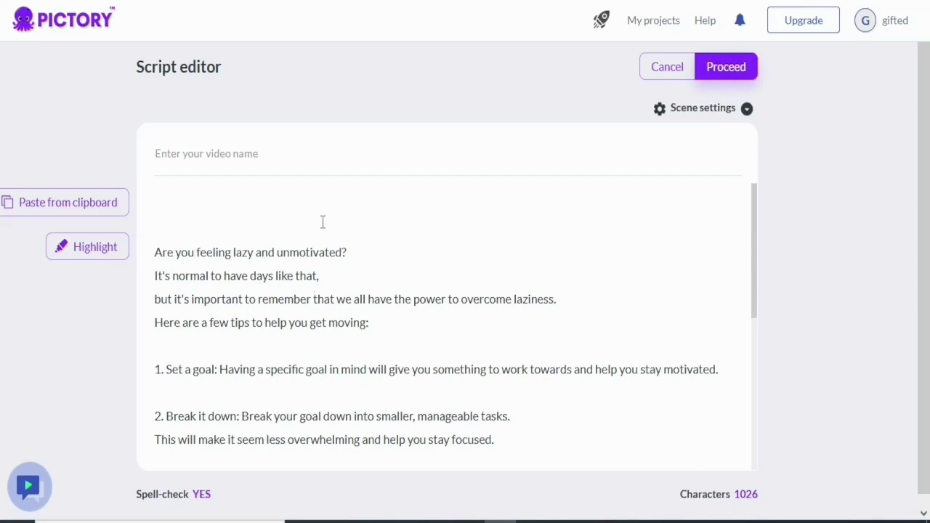
left_click(267, 157)
key("ctrl+v")
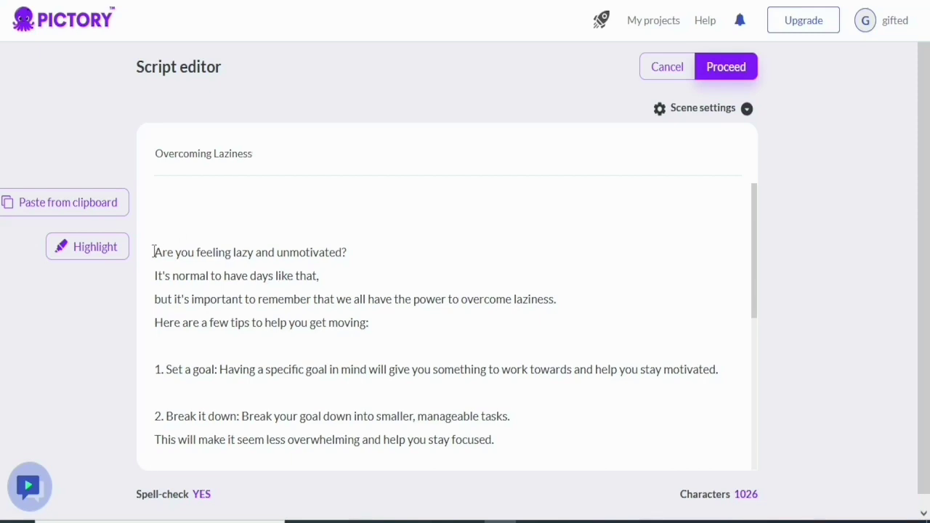
scroll(153, 252, "down", 1)
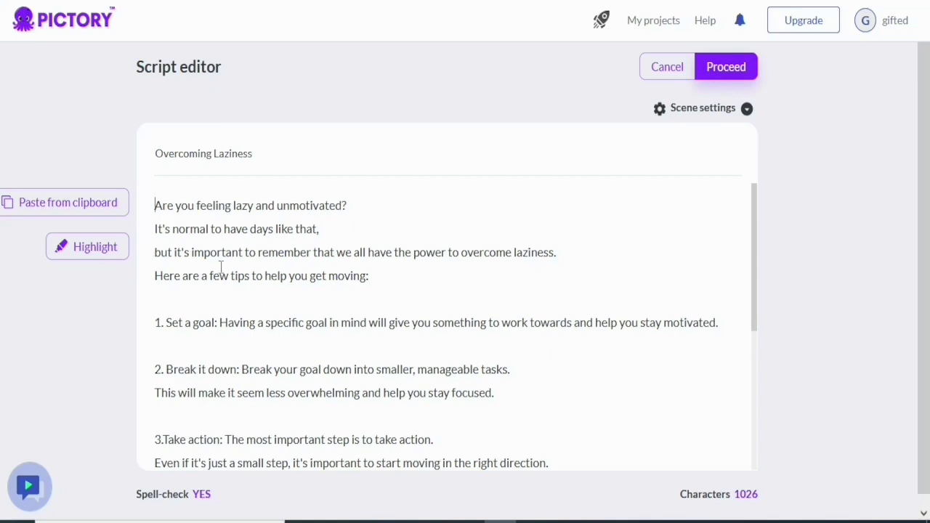
key("BackSpace")
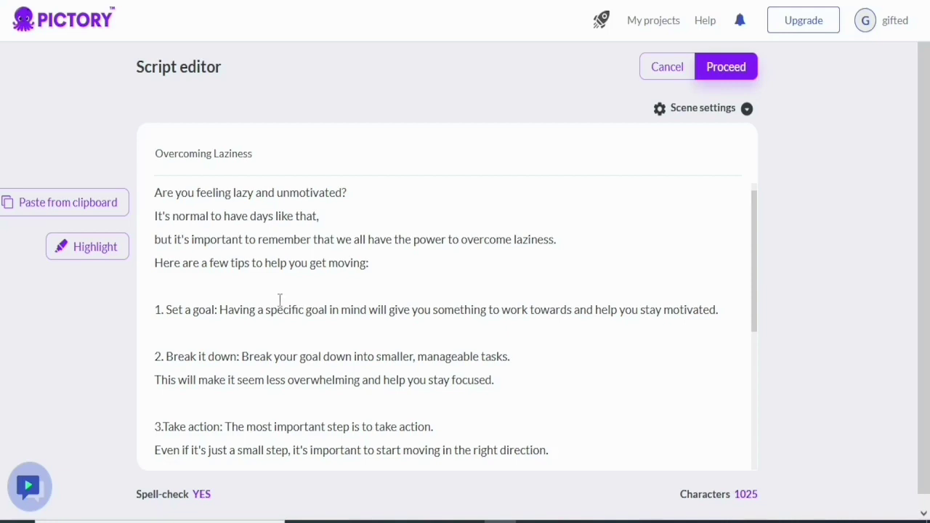
Proceed with the script and choose the Lemon template in the 16:9 aspect ratio
left_click(728, 70)
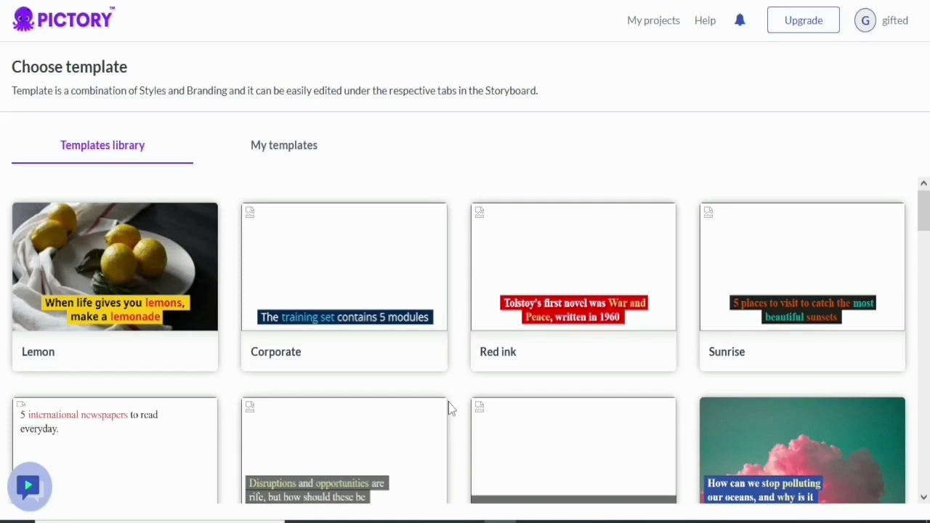
left_click(54, 269)
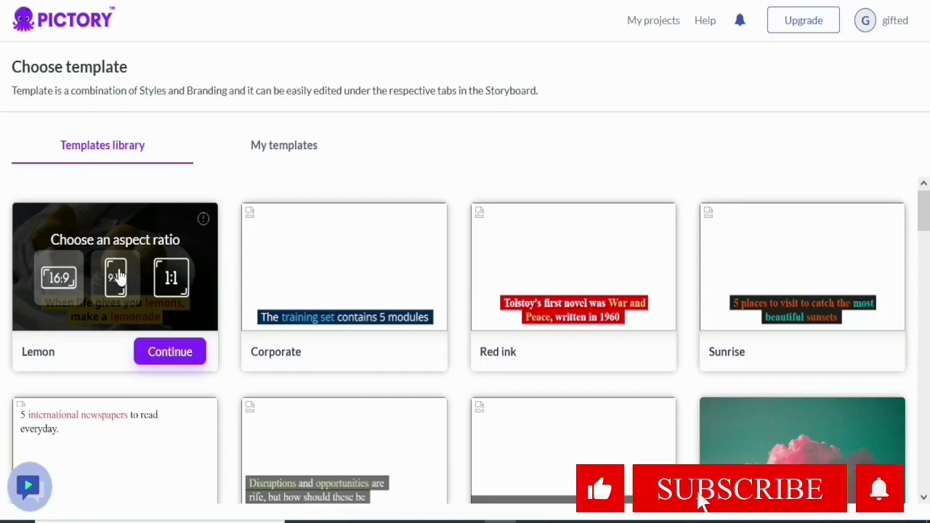
left_click(116, 276)
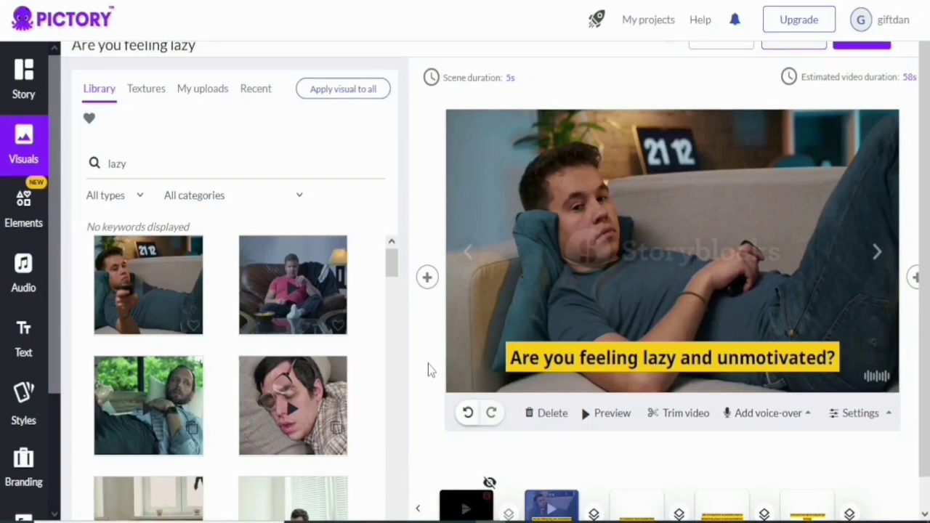
Replace the visual of the "Are you feeling lazy and unmotivated?" scene with the library clip of a man lying on a sofa
left_click(24, 145)
scroll(225, 275, "down", 5)
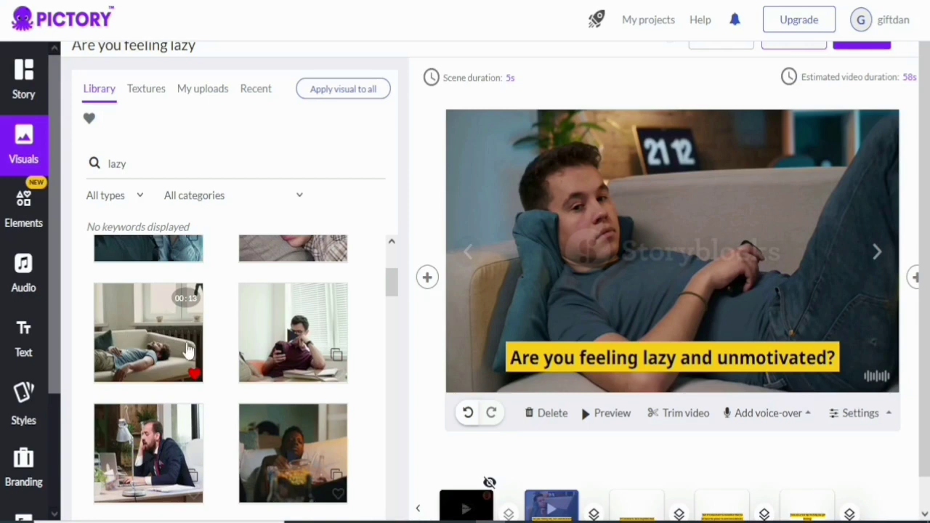
left_click_drag(412, 347, 505, 296)
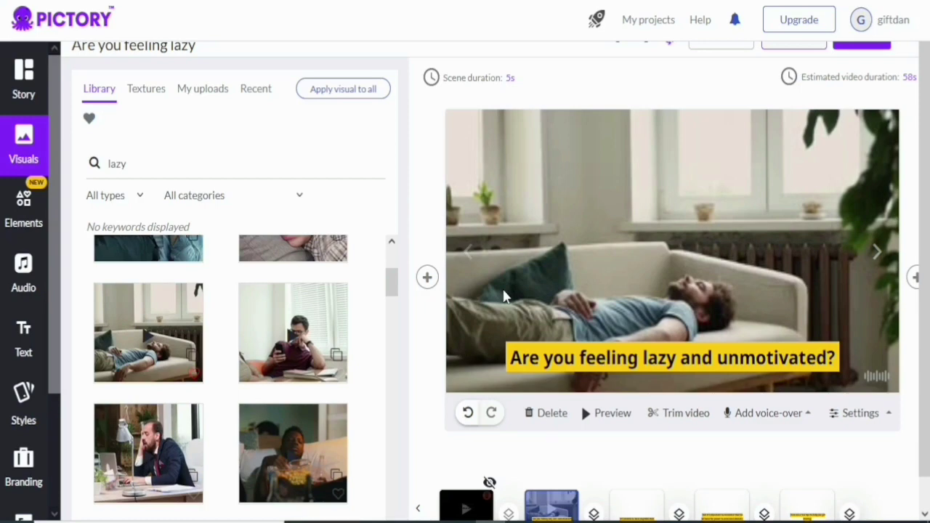
scroll(505, 296, "down", 1)
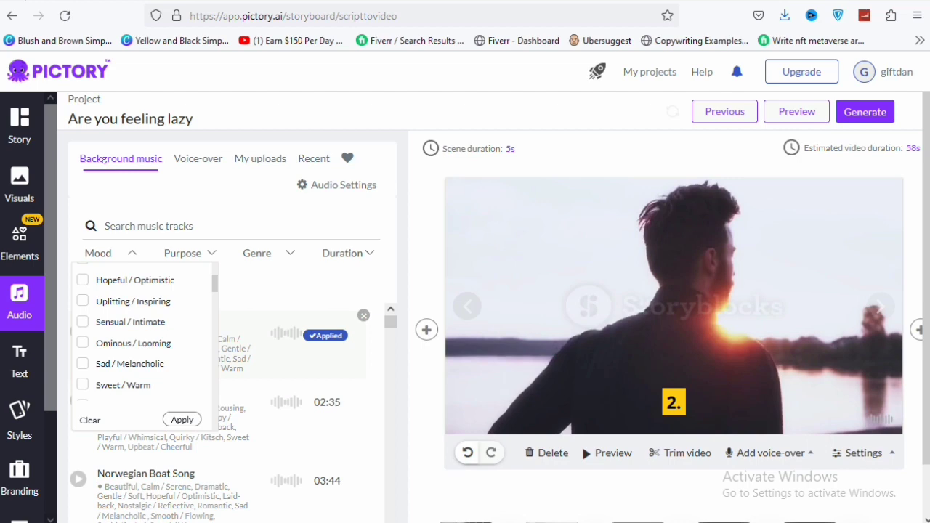
key("Escape")
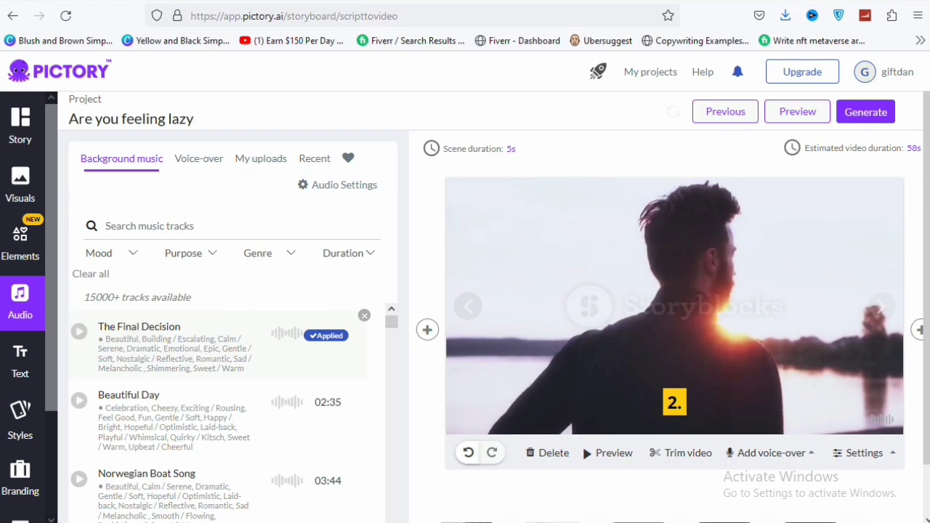